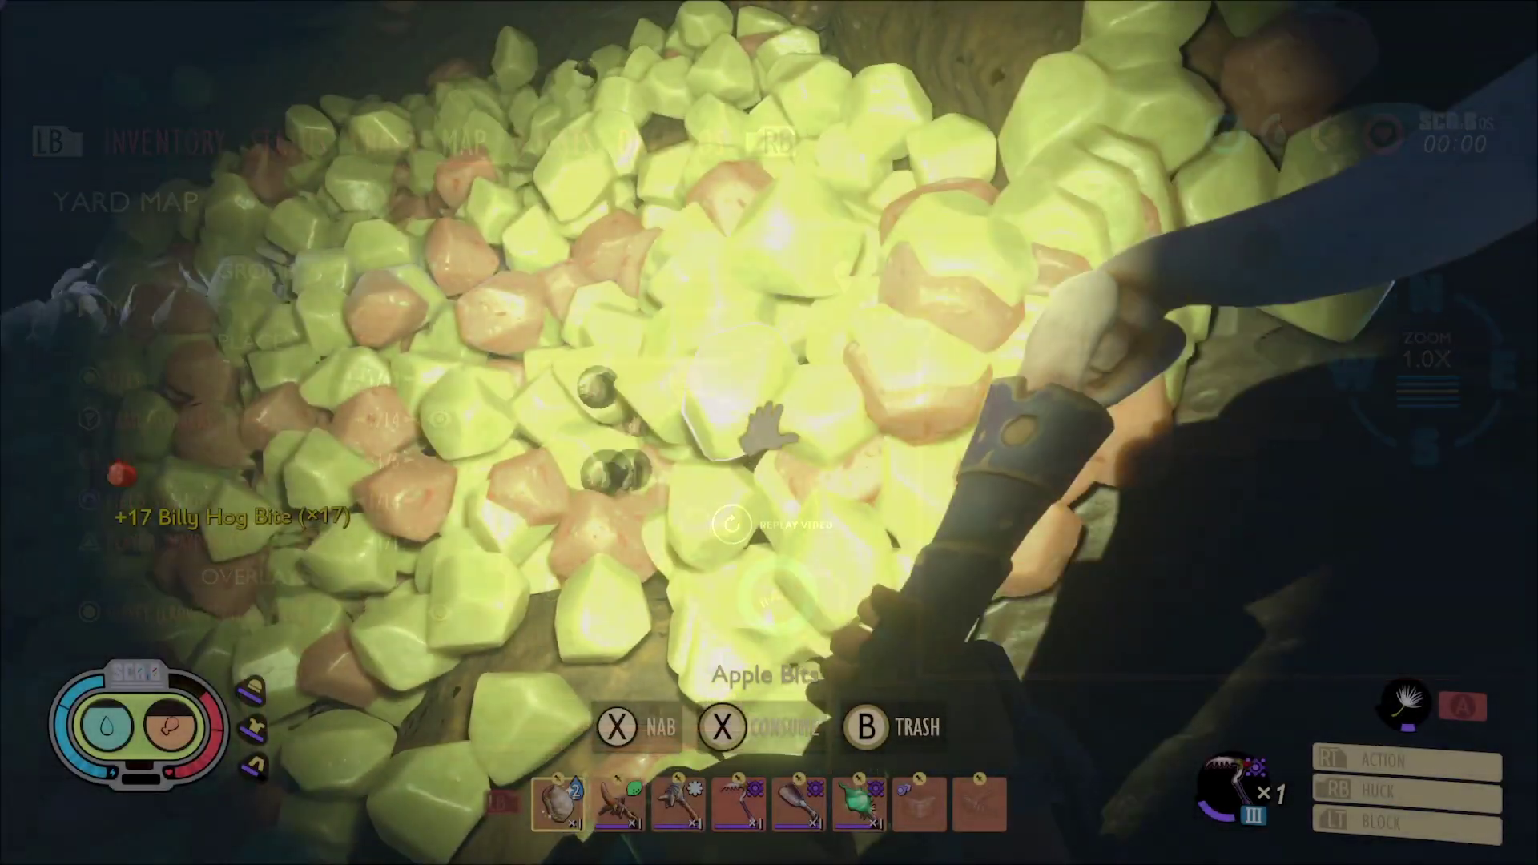
# - Grab more Apple Bits and Billy Hog Bites from the pile, reaching 32 Billy Hog Bites
pyautogui.press('e')
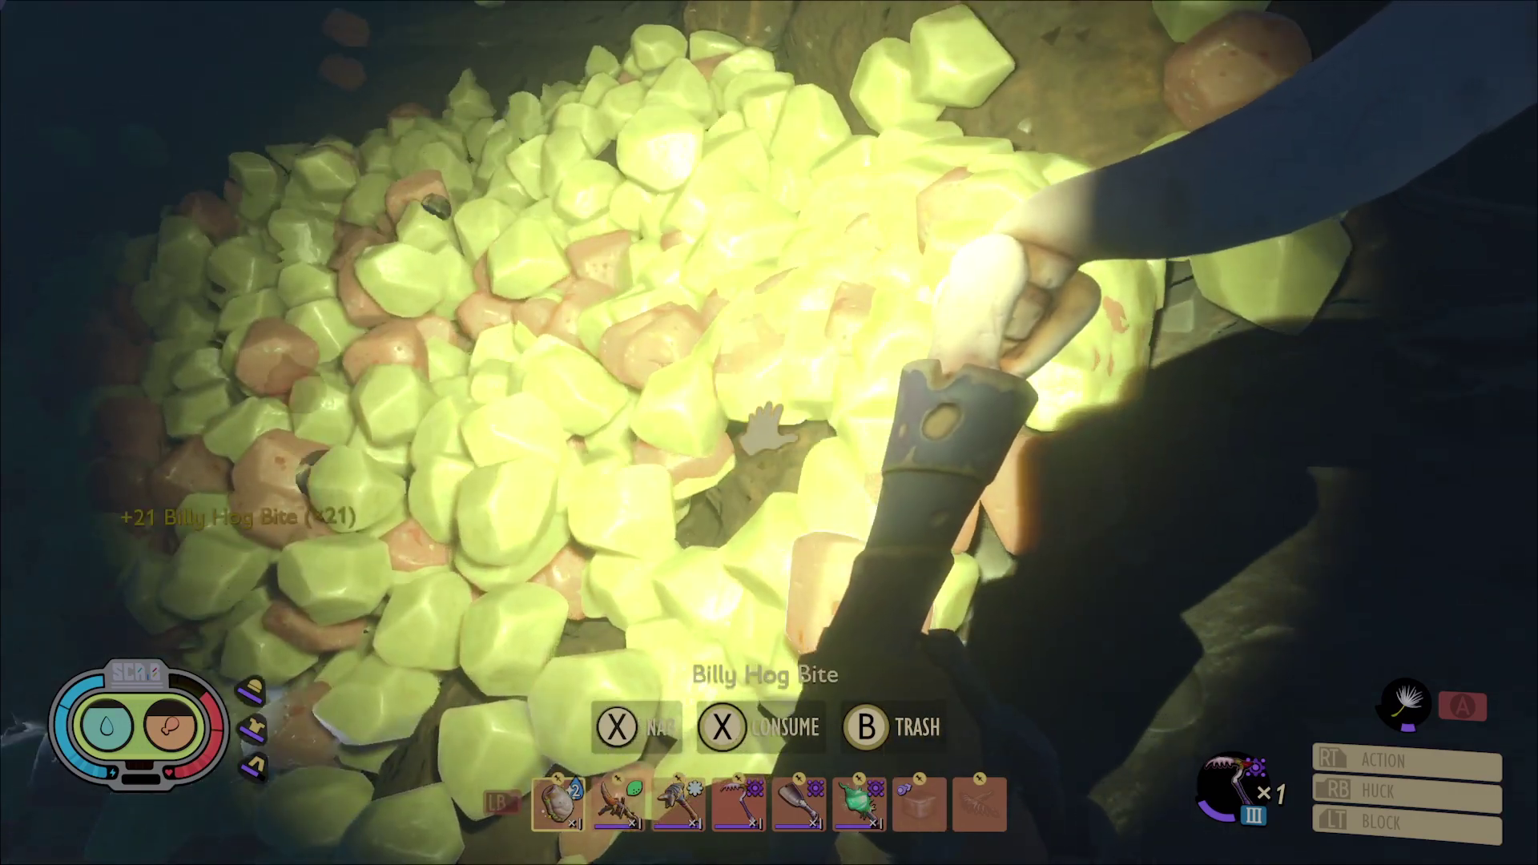
pyautogui.press('e')
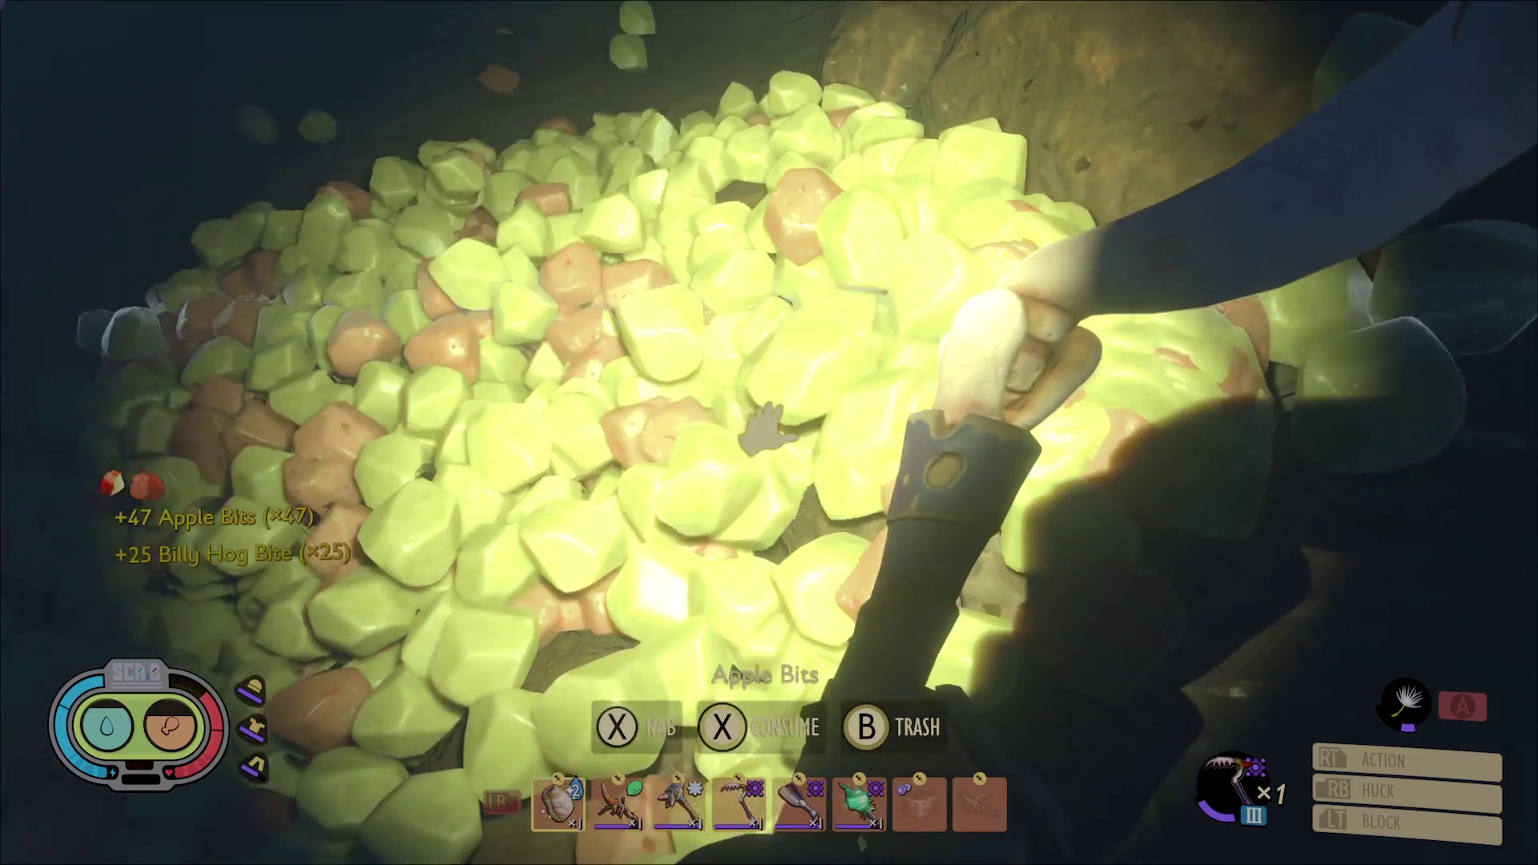
pyautogui.press('e')
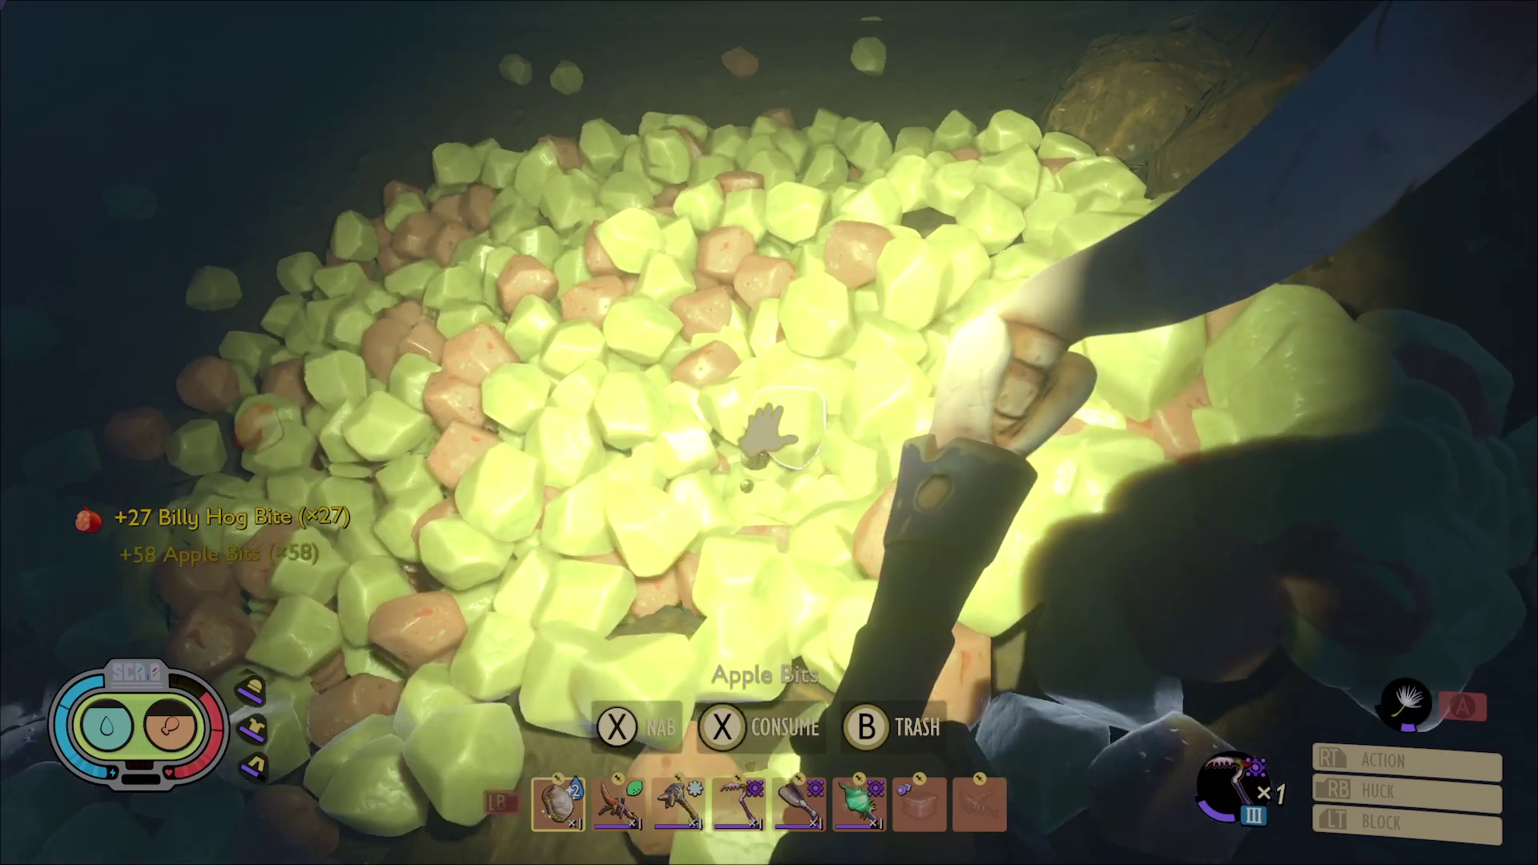
pyautogui.press('e')
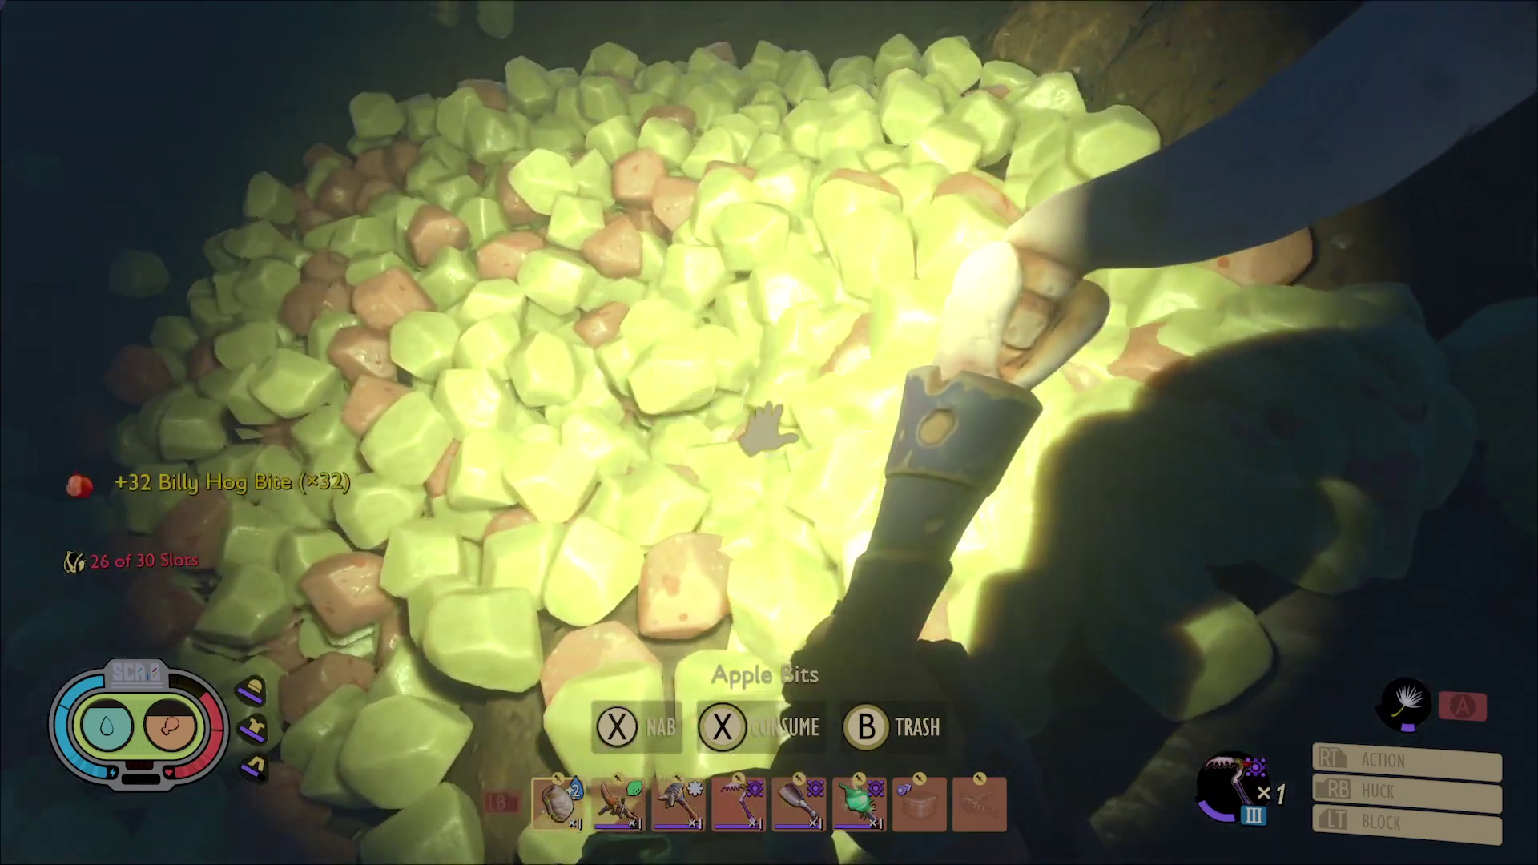
pyautogui.click(764, 430)
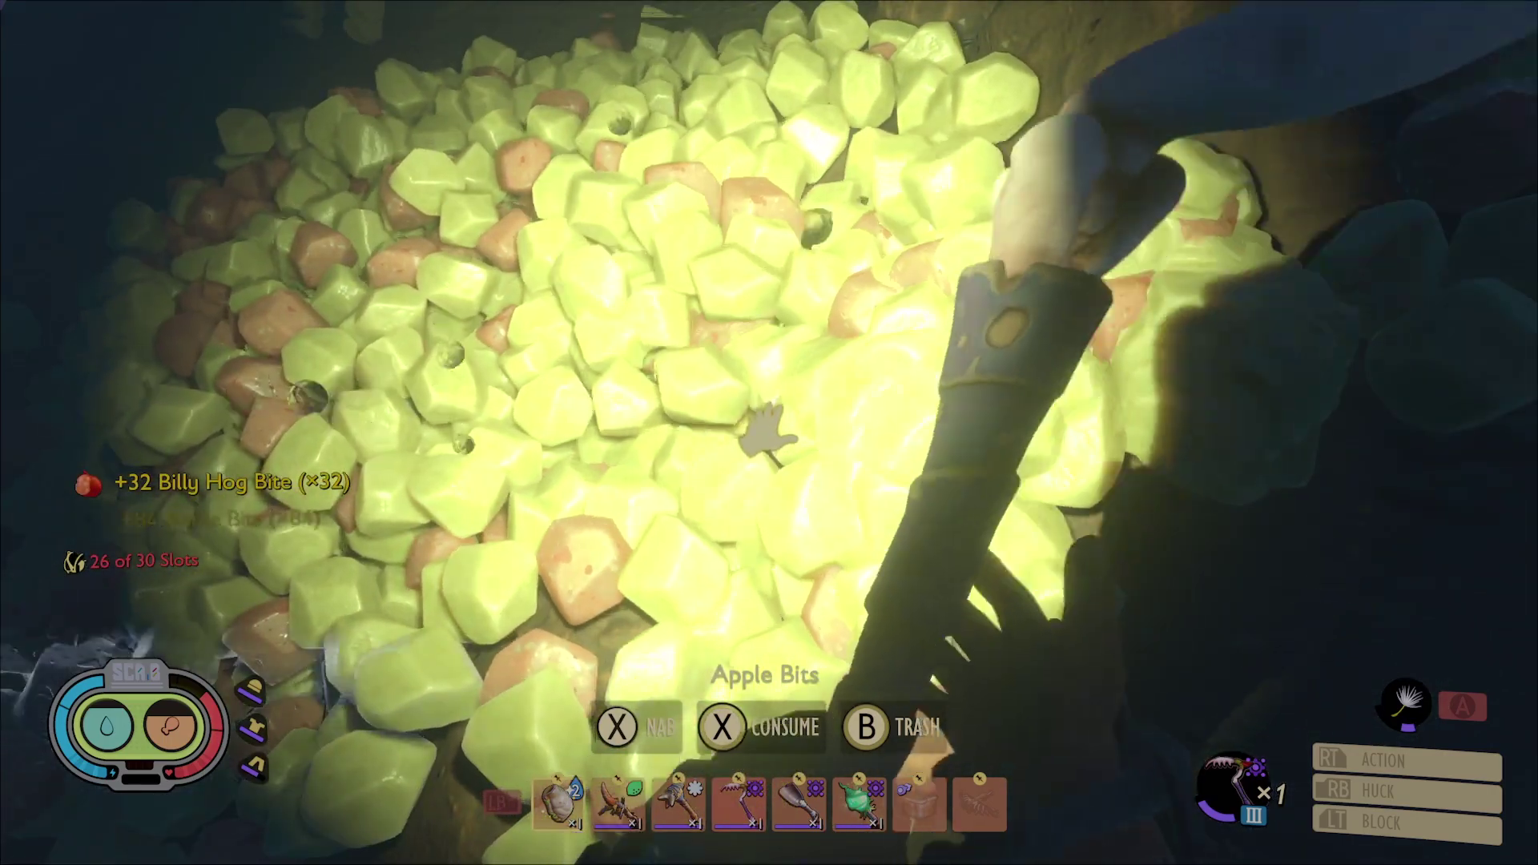